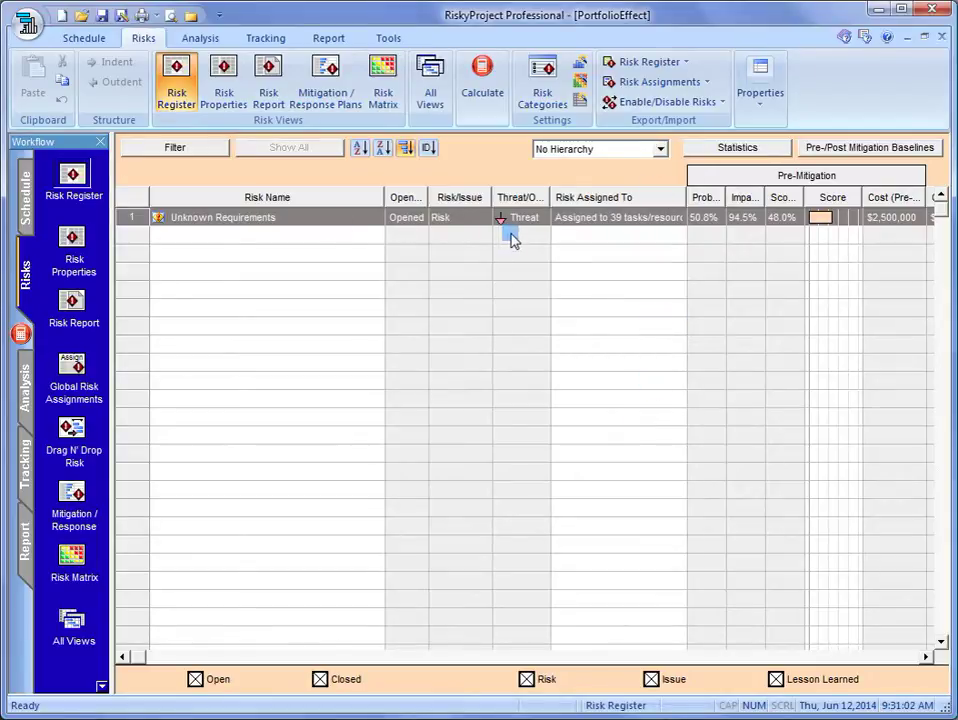
Open the Unknown Requirements risk's Properties, showing $2,500,000 potential loss and $1,270,000 expected loss
left_click(124, 258)
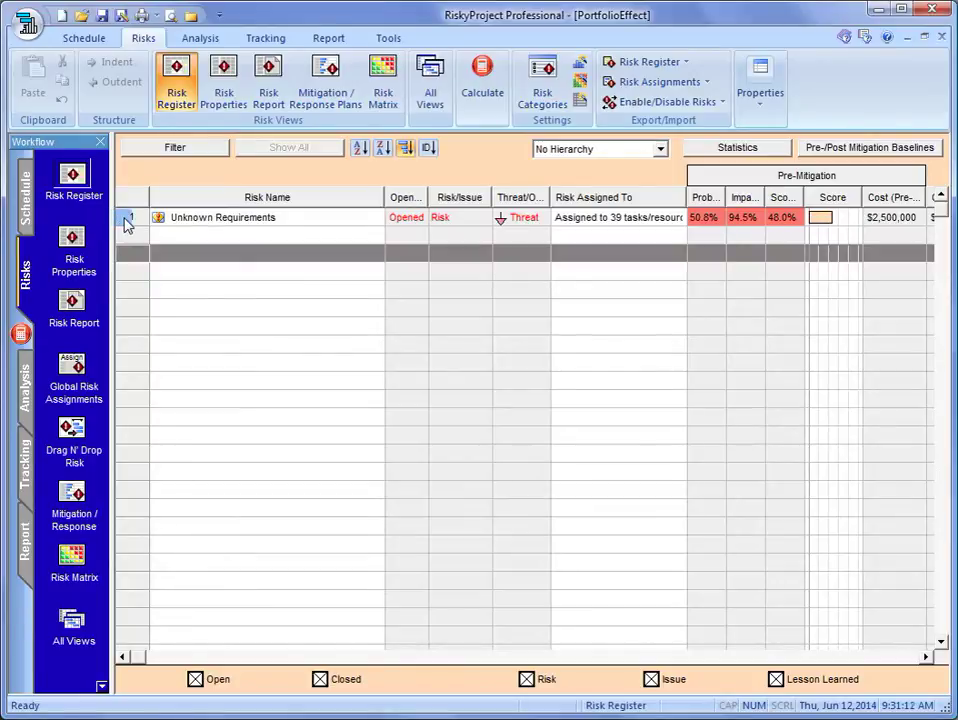
left_click(124, 217)
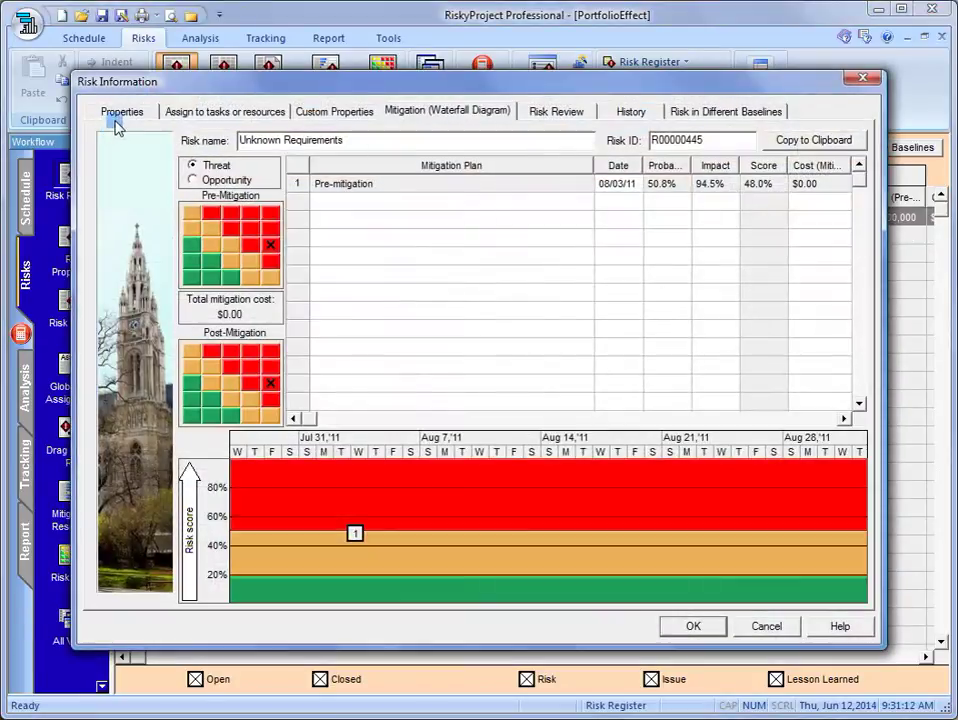
left_click(116, 114)
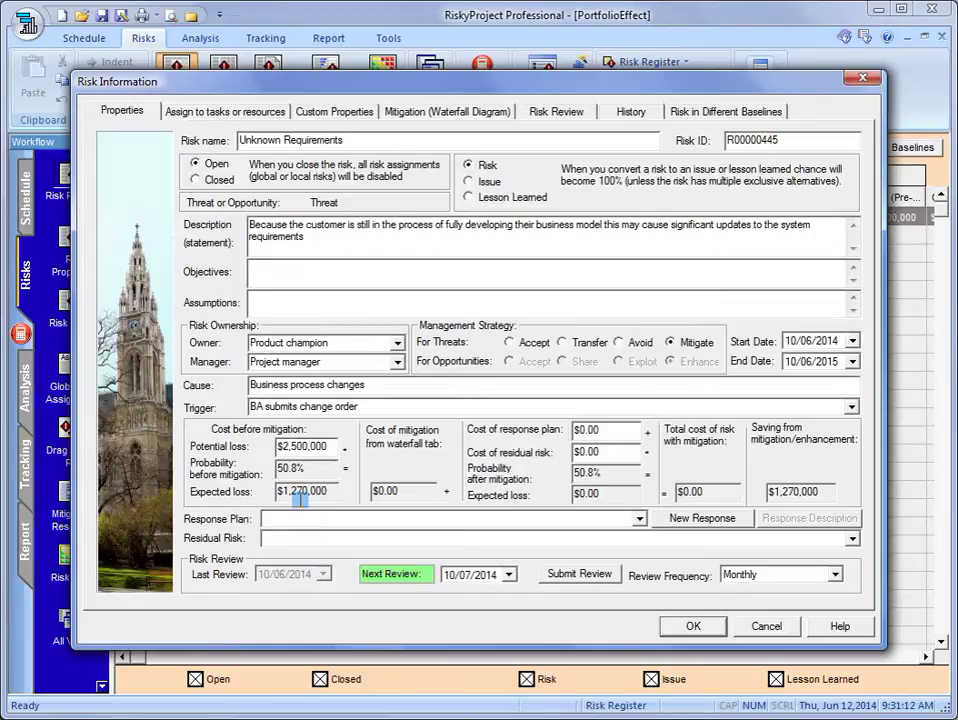
Review the Unknown Requirements mitigation waterfall diagram, then close Risk Information
left_click(449, 115)
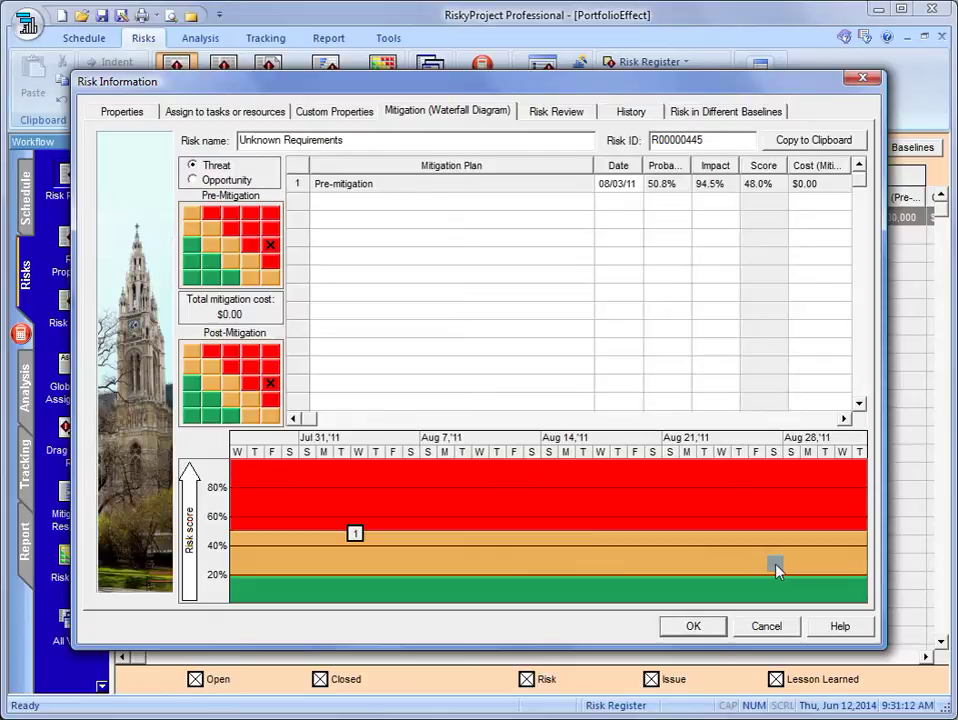
left_click(712, 627)
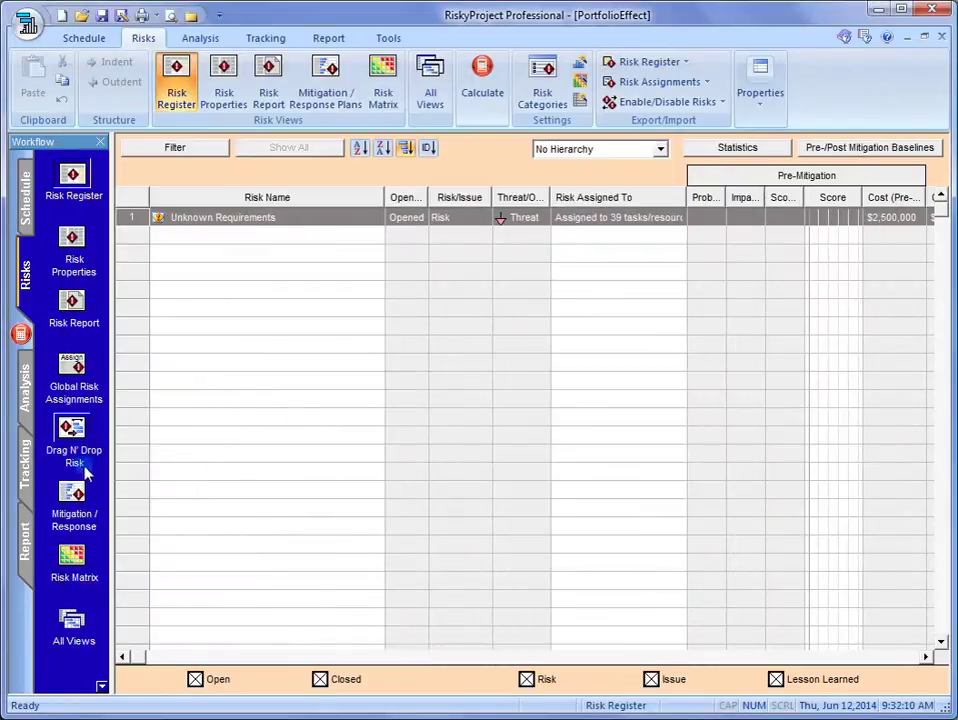
Display the Requirements Mitigation Plan's three actions costing $50,000, $150,000 and $20,000
left_click(72, 498)
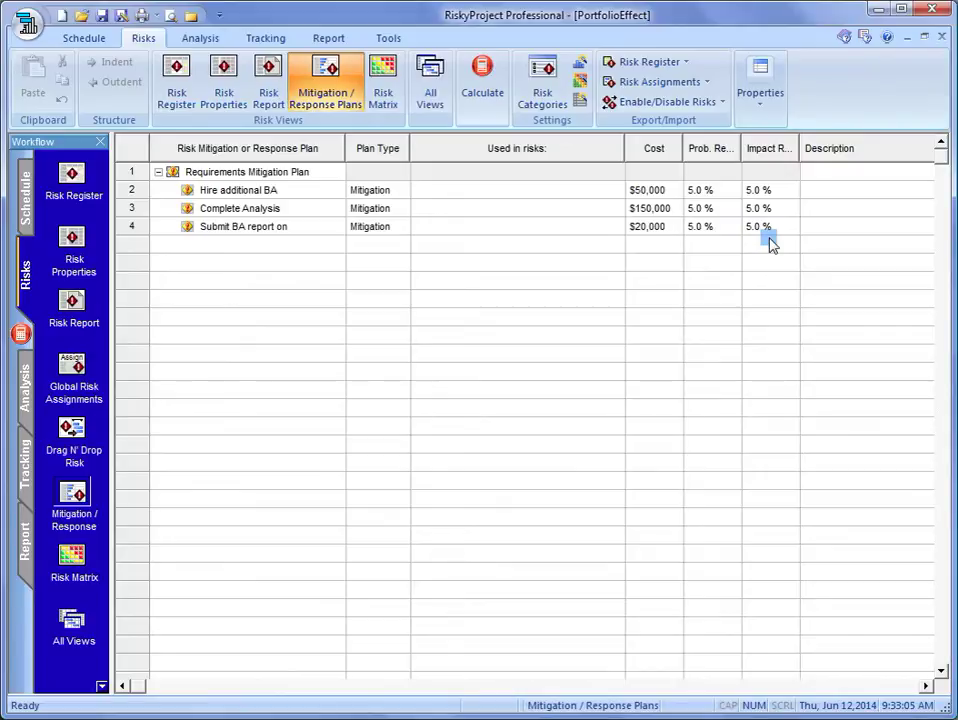
Add Hire additional BA (08/17/11, $50,000) to the waterfall, recalculate, and reopen the risk
left_click(63, 190)
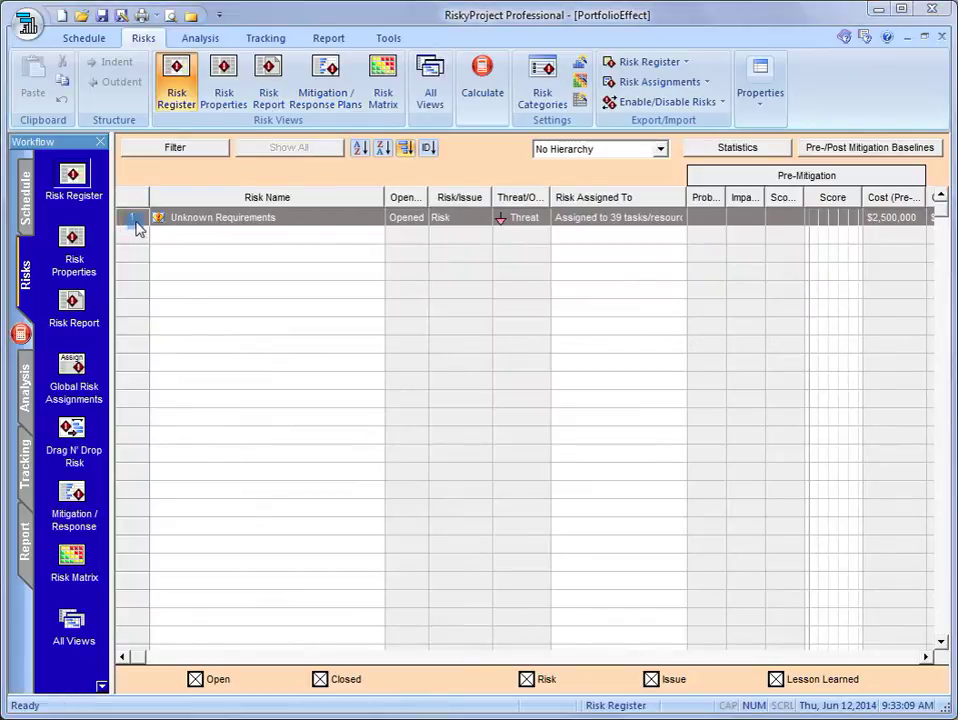
double_click(137, 227)
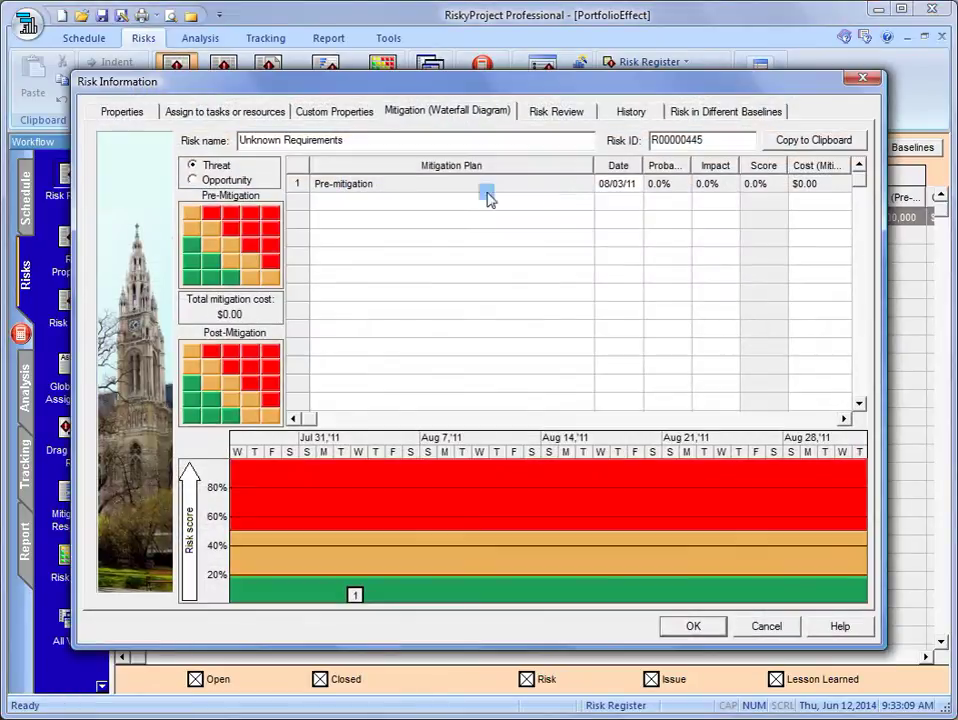
left_click(540, 204)
left_click(582, 201)
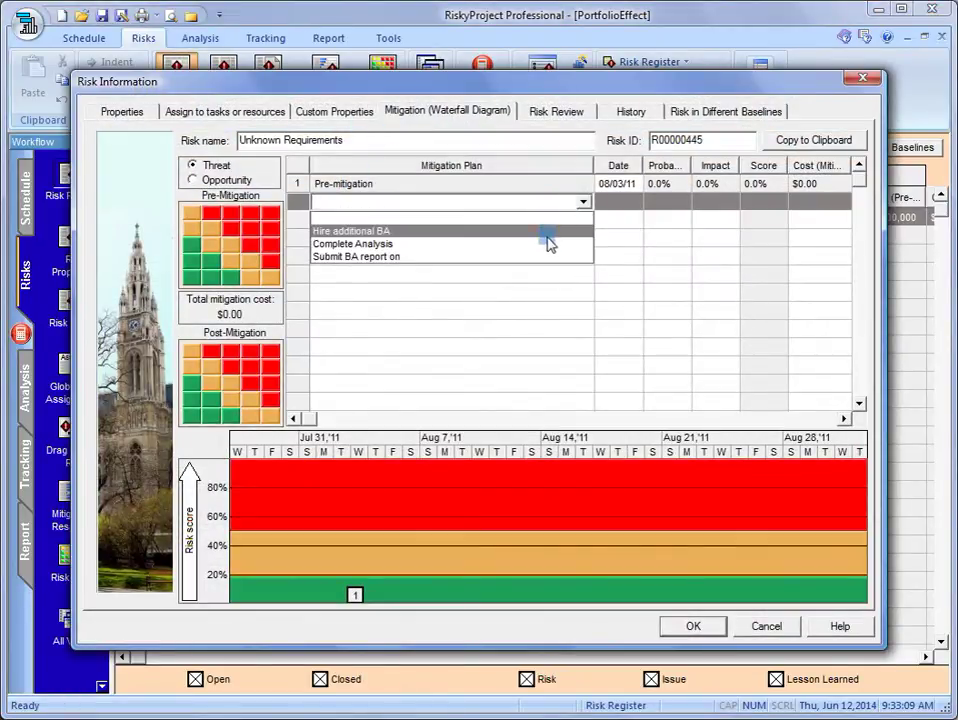
left_click(548, 232)
left_click(624, 203)
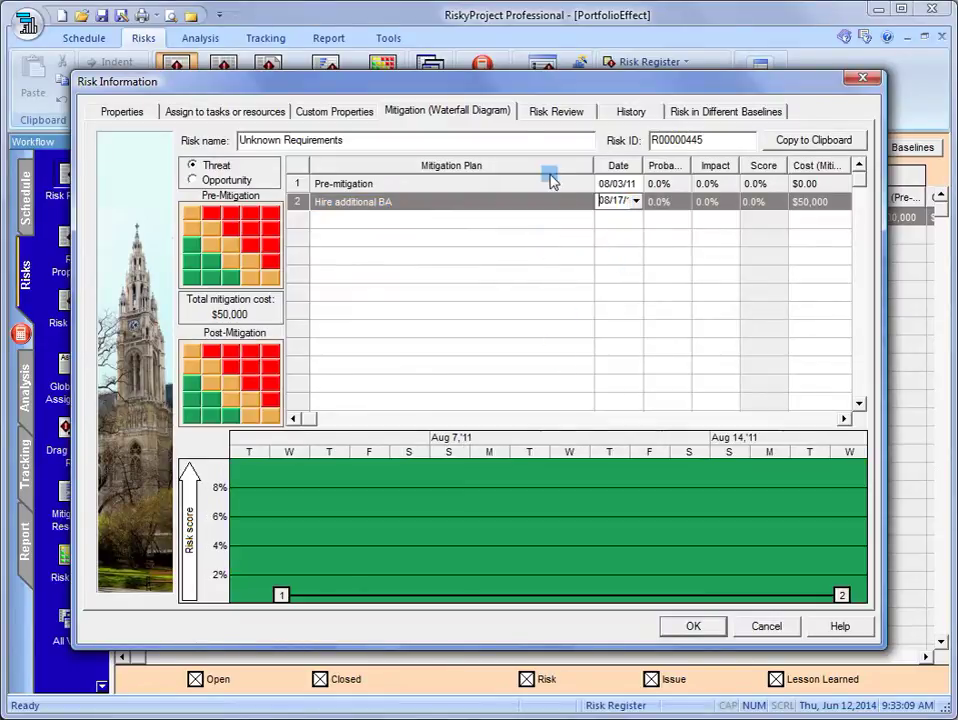
left_click(716, 626)
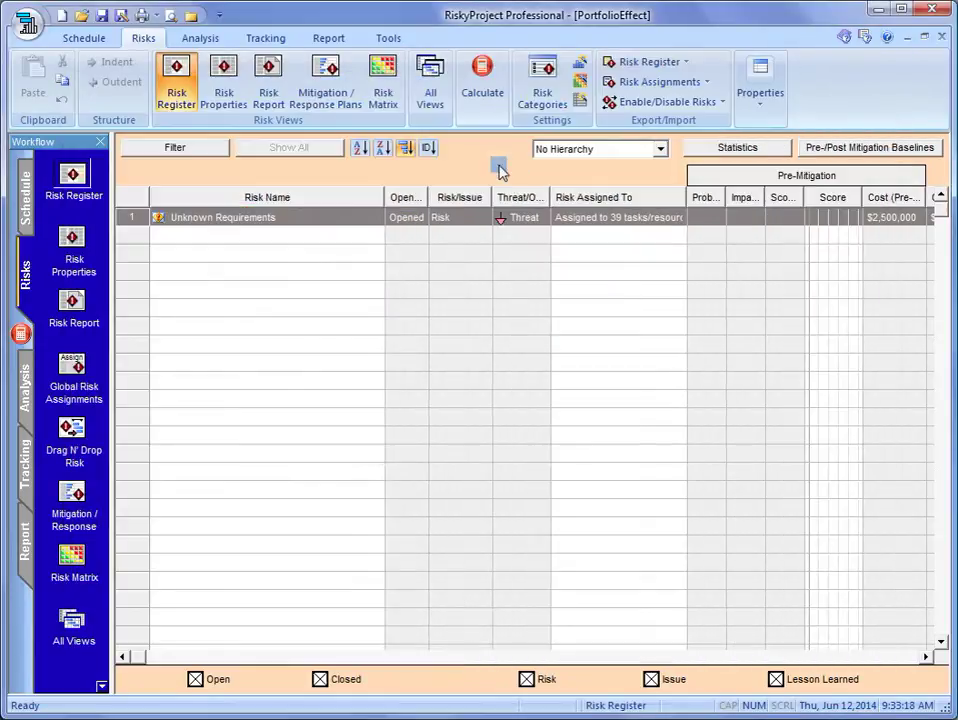
left_click(482, 82)
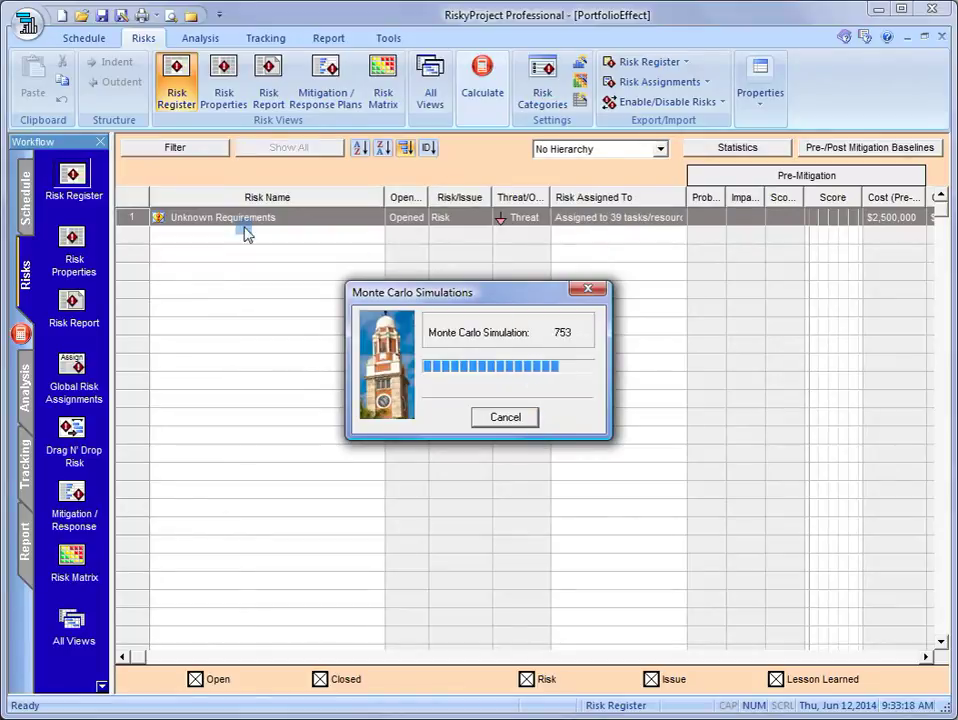
double_click(133, 220)
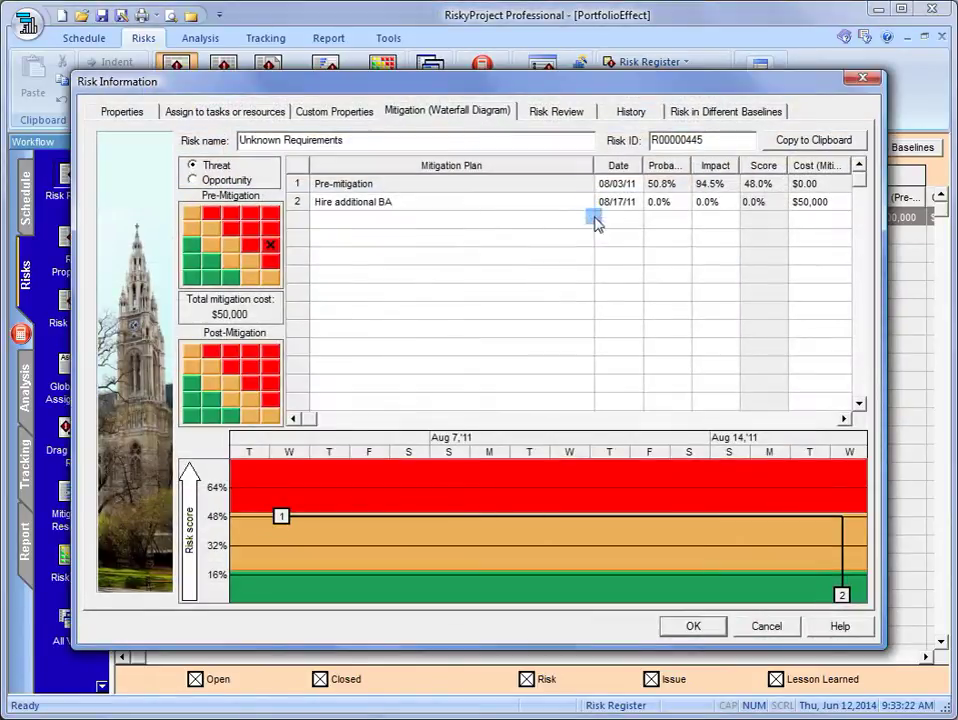
Set the Hire additional BA step to 45% probability and 94.5% impact
mouse_move(673, 207)
left_mouse_down()
mouse_move(644, 252)
mouse_move(768, 509)
mouse_move(765, 539)
mouse_move(428, 356)
mouse_move(609, 229)
mouse_move(577, 218)
mouse_move(667, 205)
left_mouse_up()
double_click(667, 204)
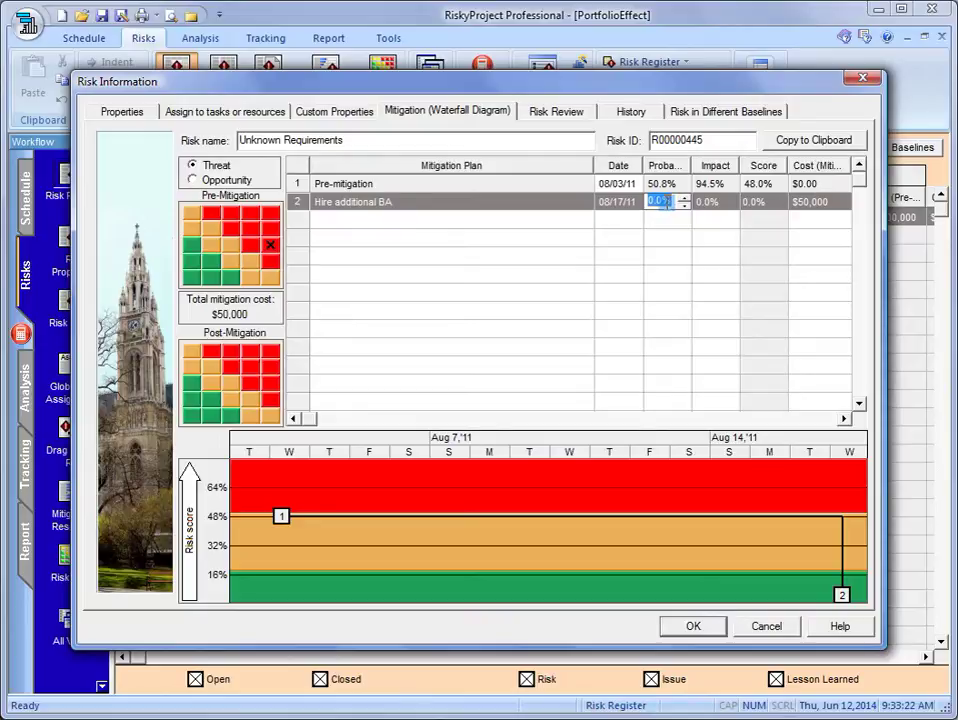
type("45")
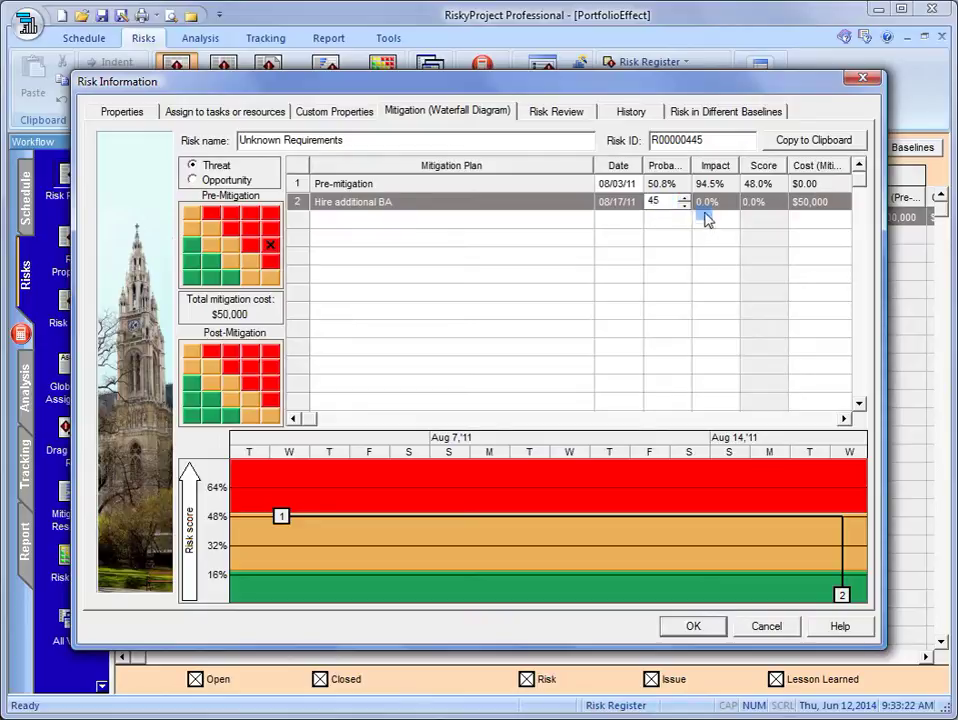
double_click(706, 203)
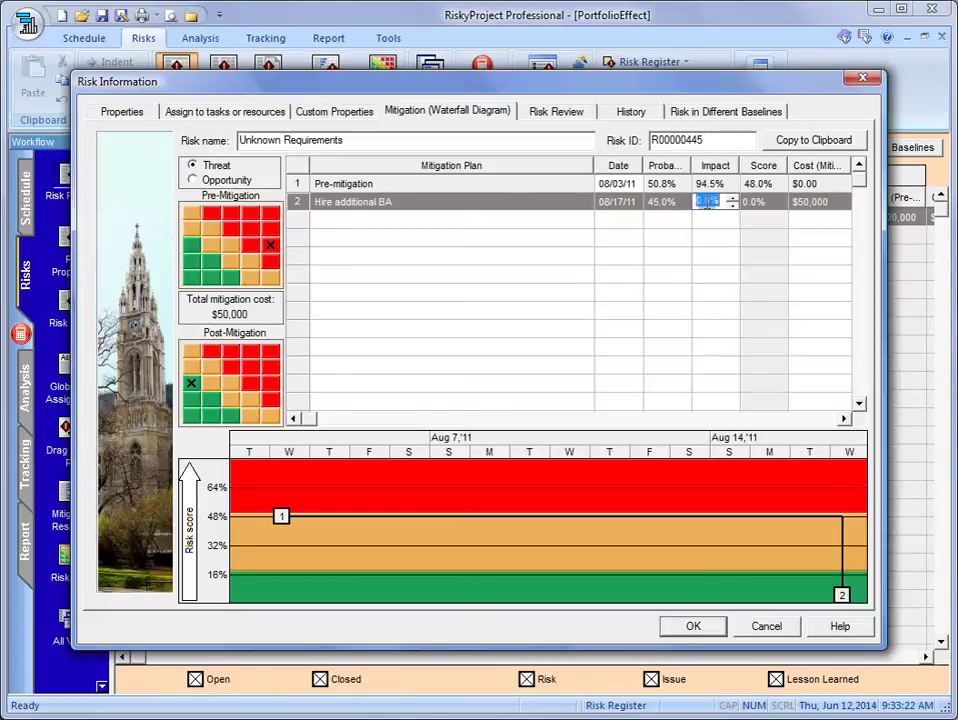
type("94.5")
left_click(618, 273)
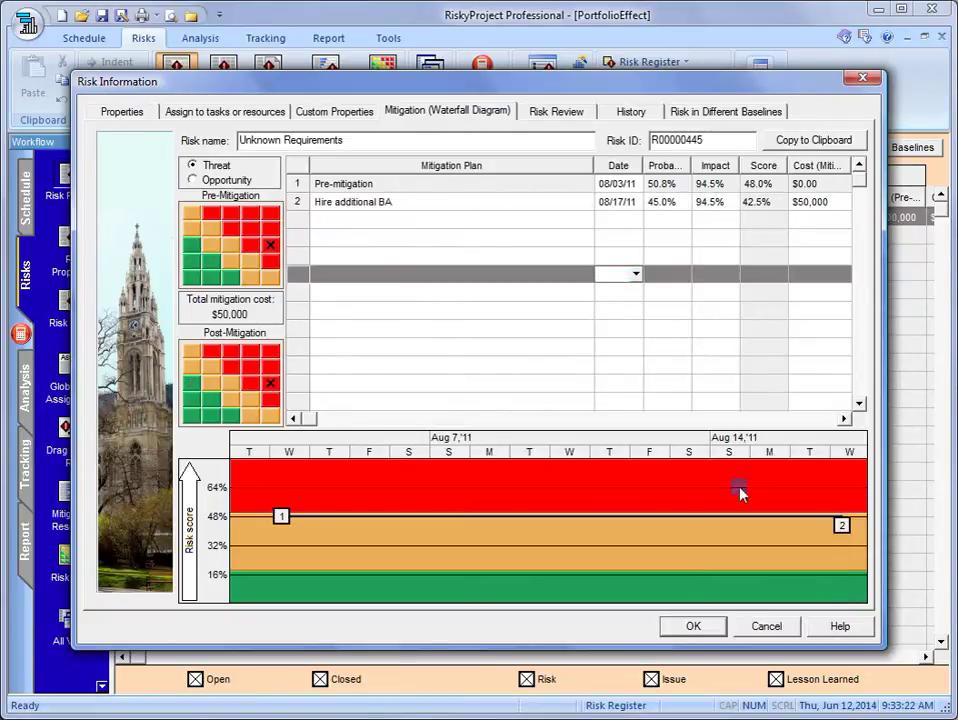
Add Complete Analysis as the third waterfall step, dated 09/30/11
left_click(552, 219)
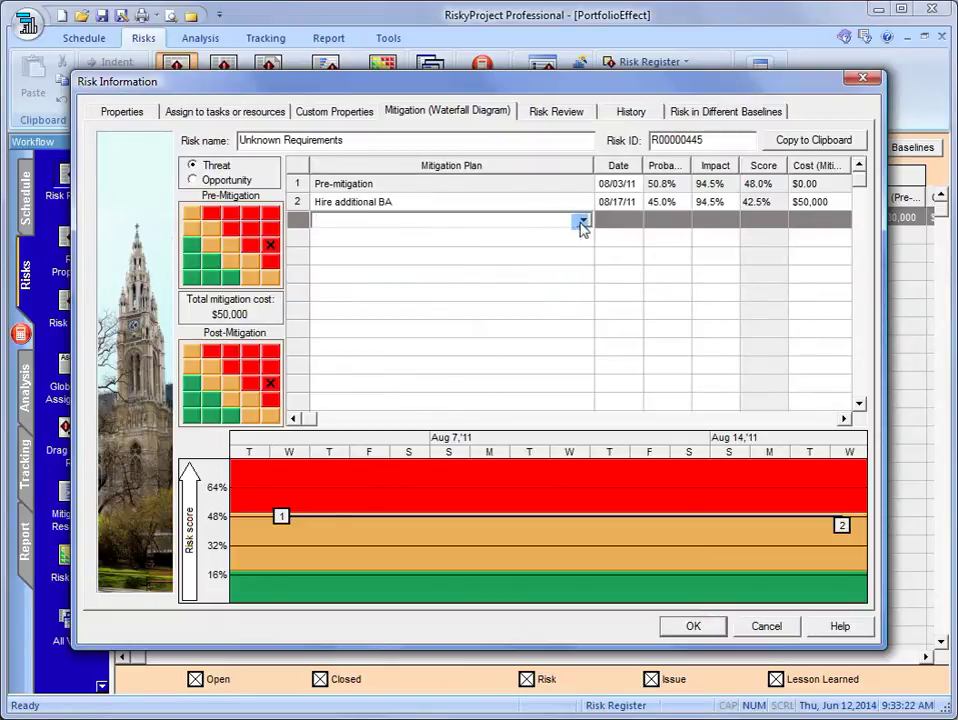
left_click(583, 220)
left_click(520, 268)
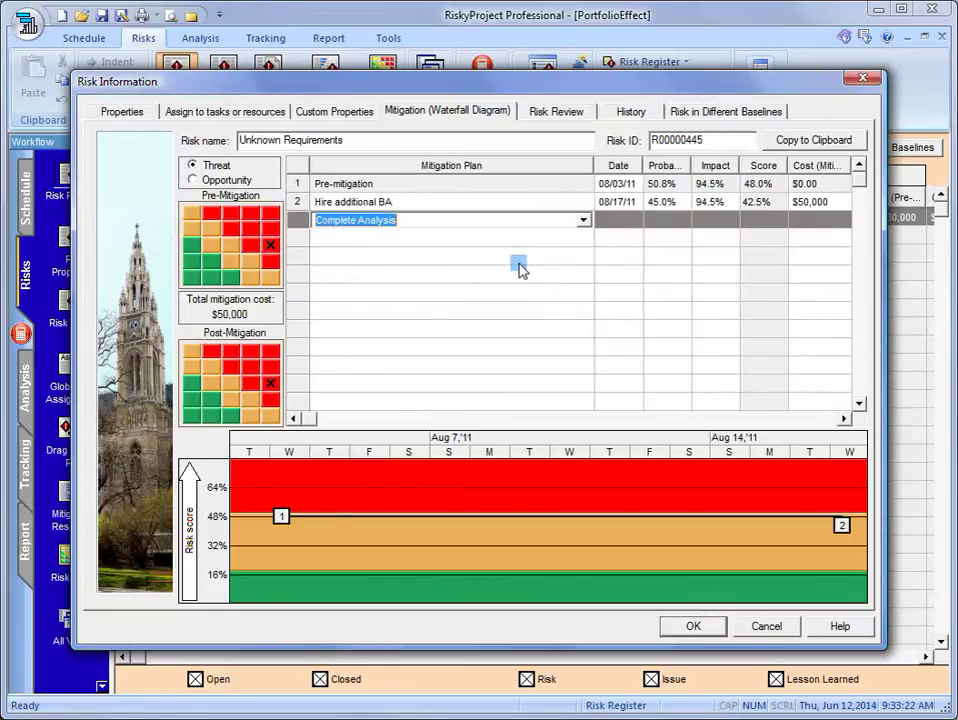
left_click(538, 276)
left_click(622, 219)
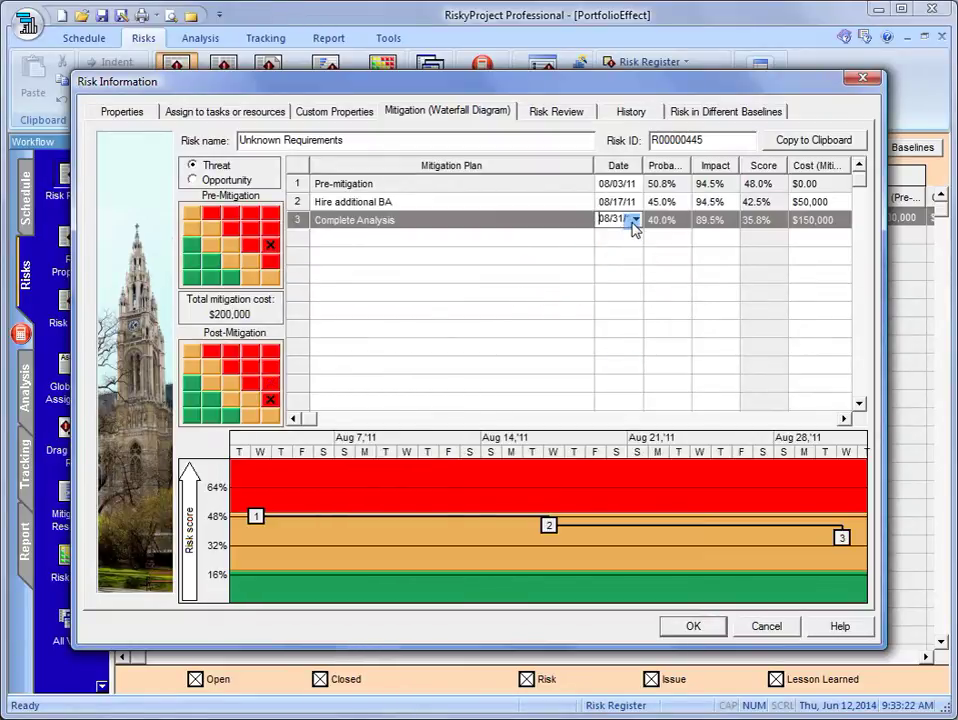
left_click(635, 219)
left_click(832, 373)
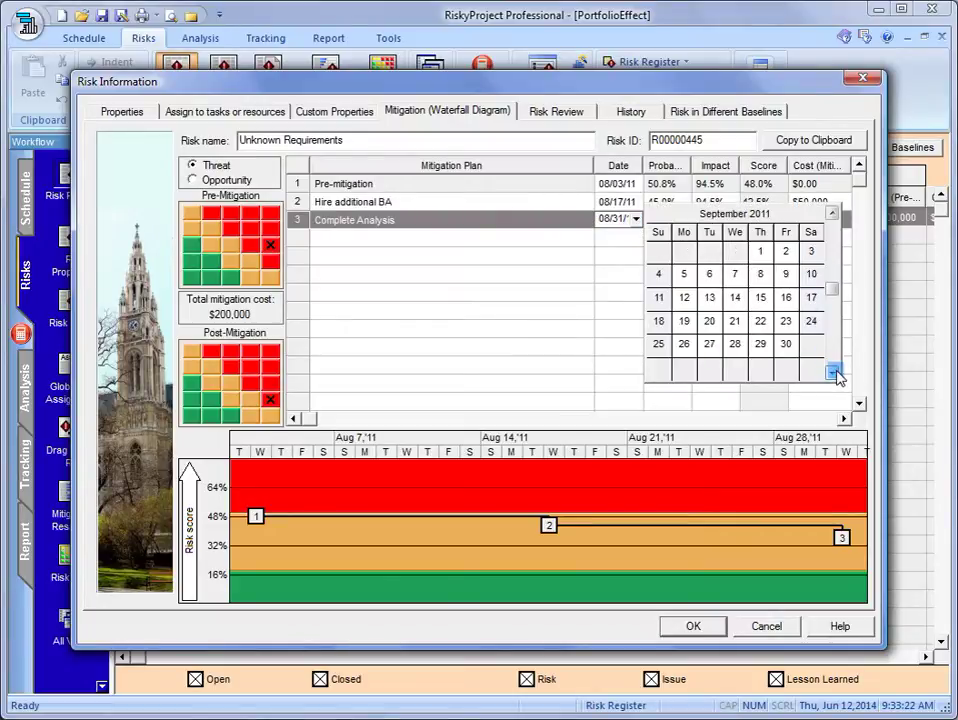
left_click(789, 344)
left_click(586, 295)
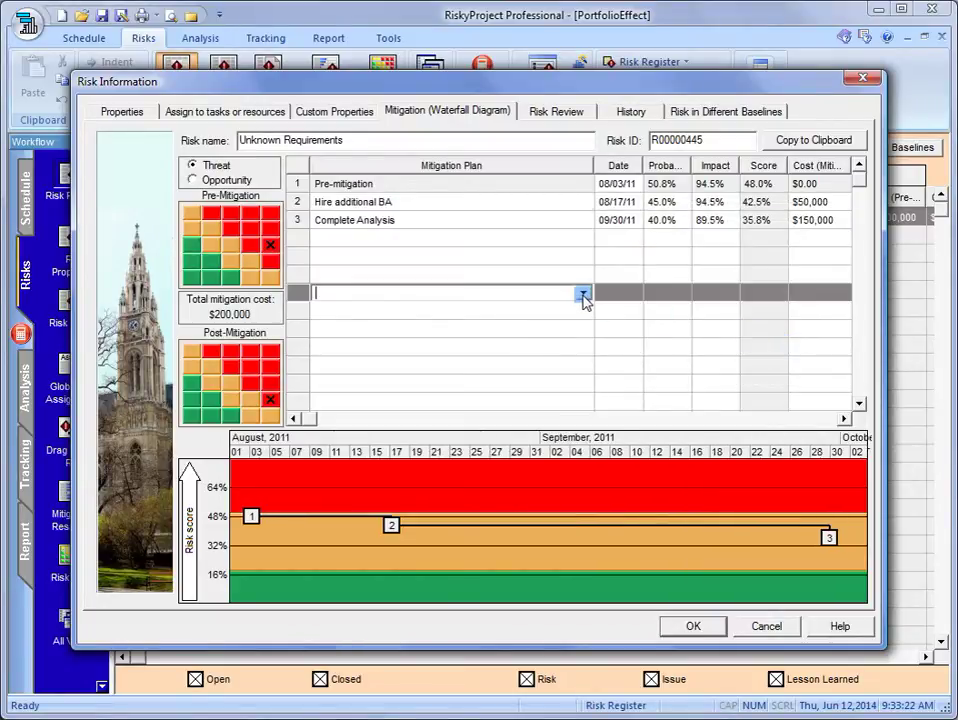
Give Complete Analysis 30.0% probability and 94.5% impact
left_click(682, 222)
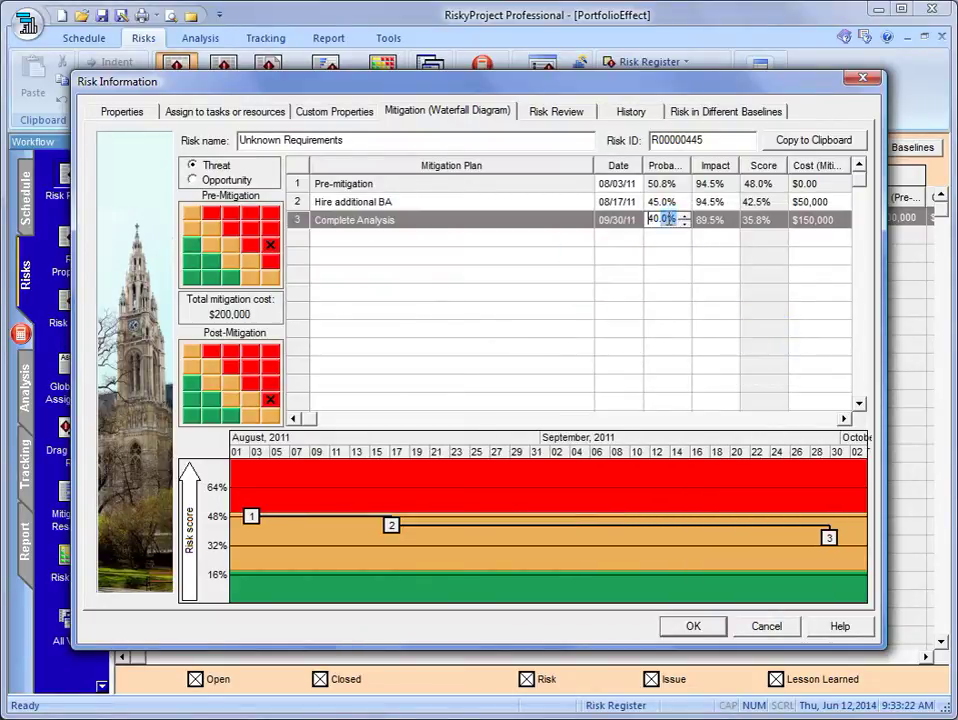
left_click(684, 226)
left_click(684, 227)
left_click(684, 218)
left_click(684, 227)
left_click(667, 240)
left_click(721, 221)
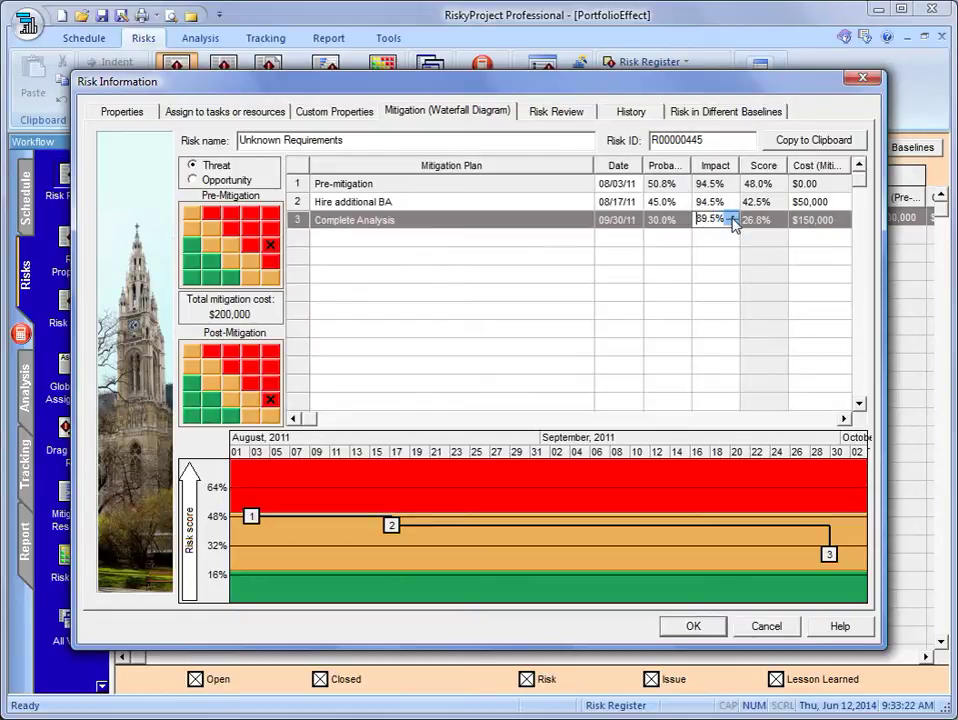
left_click(733, 216)
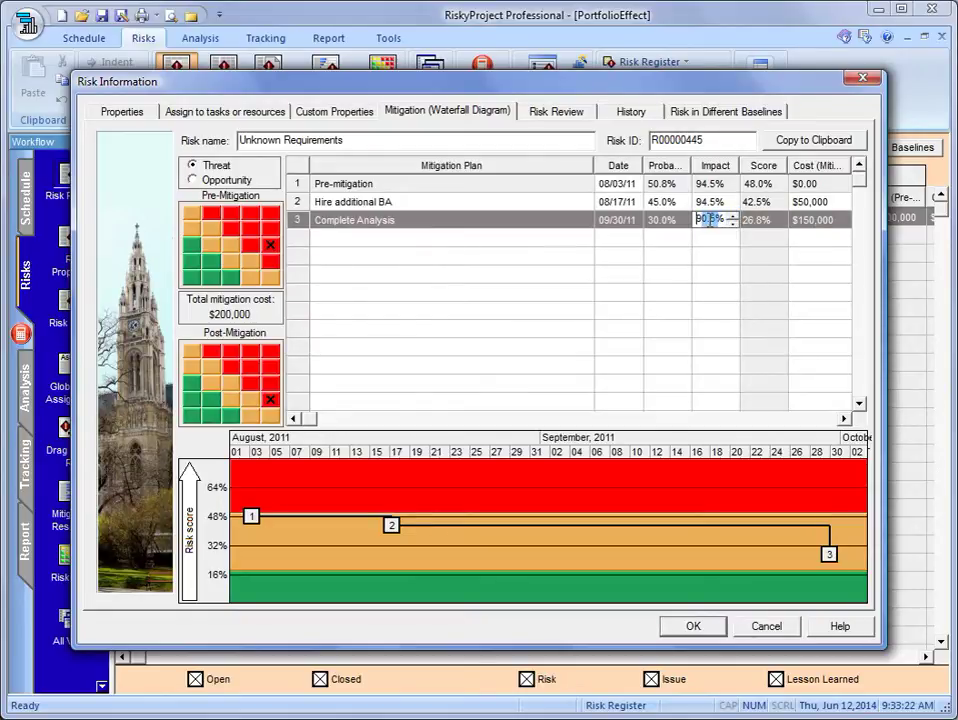
left_click(733, 215)
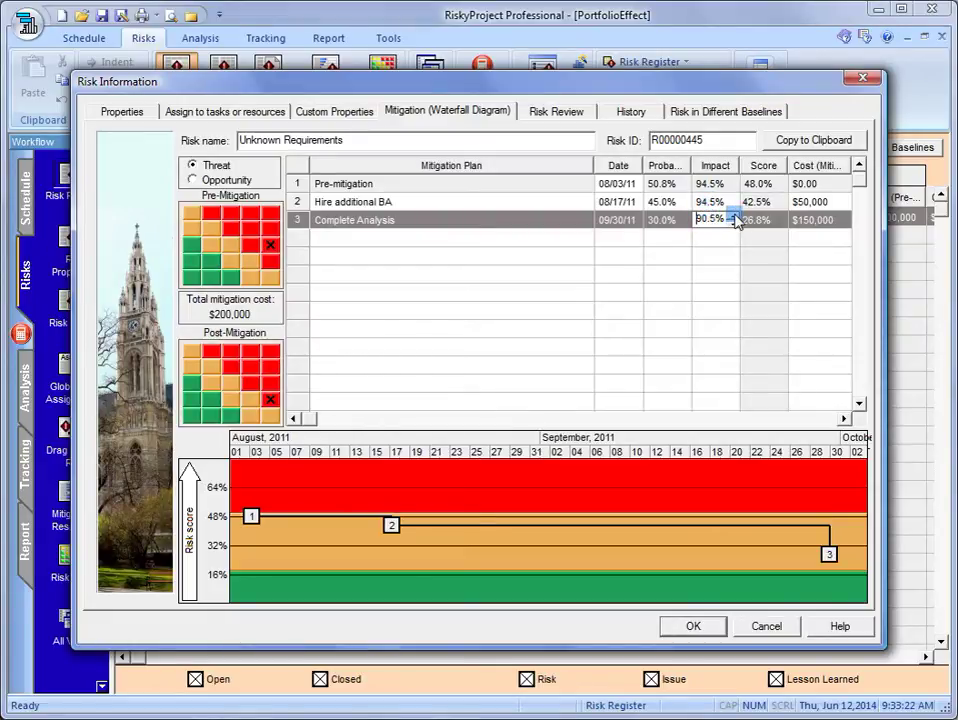
left_click(733, 215)
left_click(734, 217)
Add Submit BA report on as the fourth mitigation step
left_click(734, 217)
left_click(567, 240)
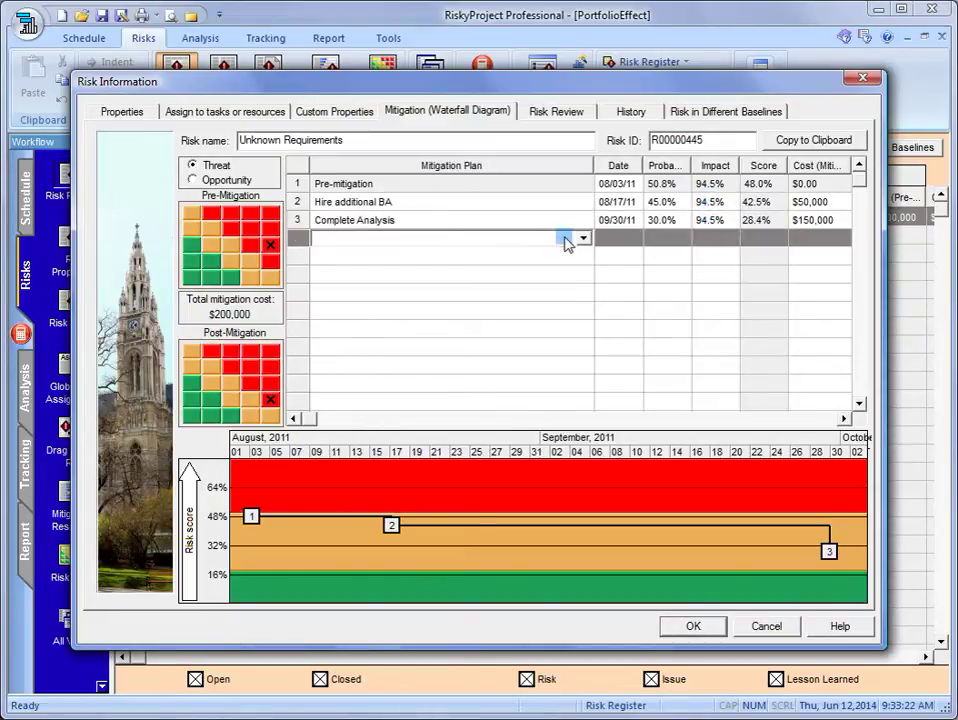
left_click(583, 238)
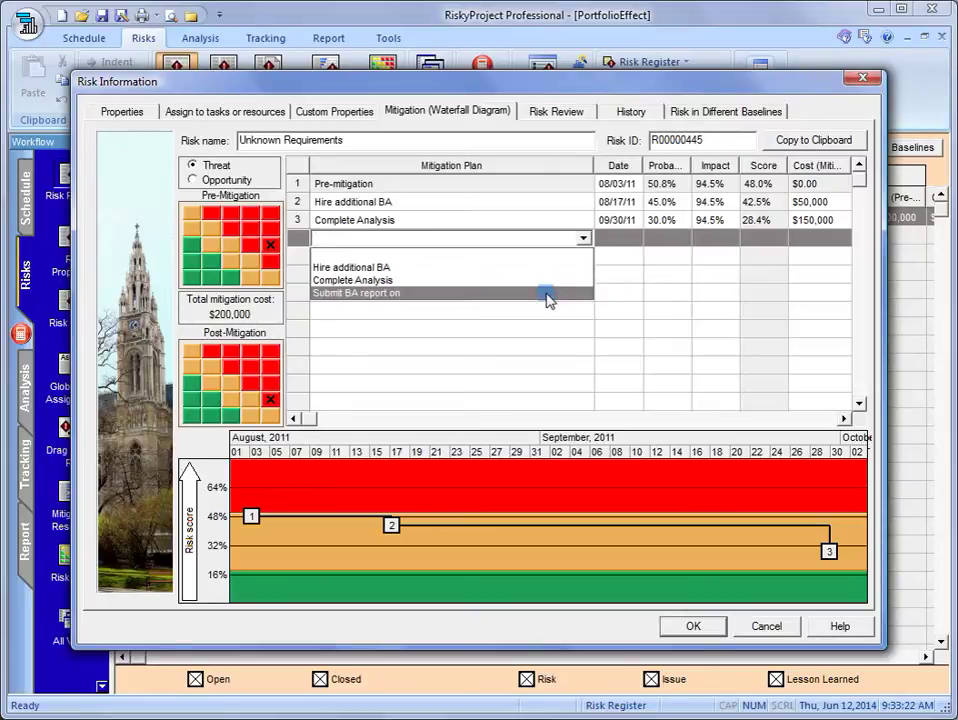
left_click(550, 295)
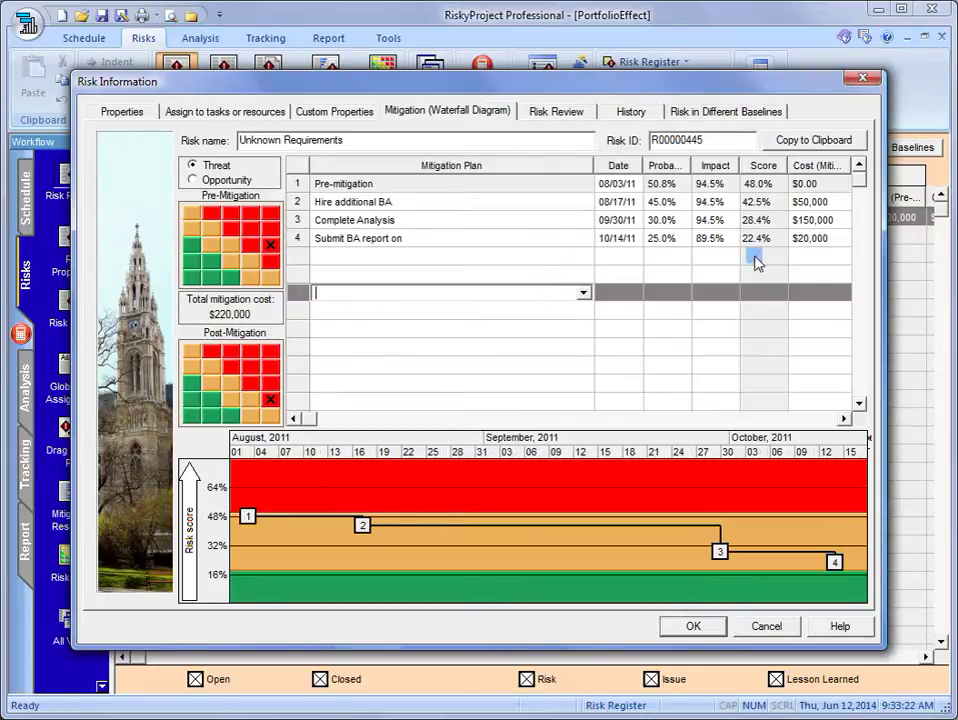
Set the Submit BA report on step to 20.0% probability and 70.0% impact
left_click(686, 240)
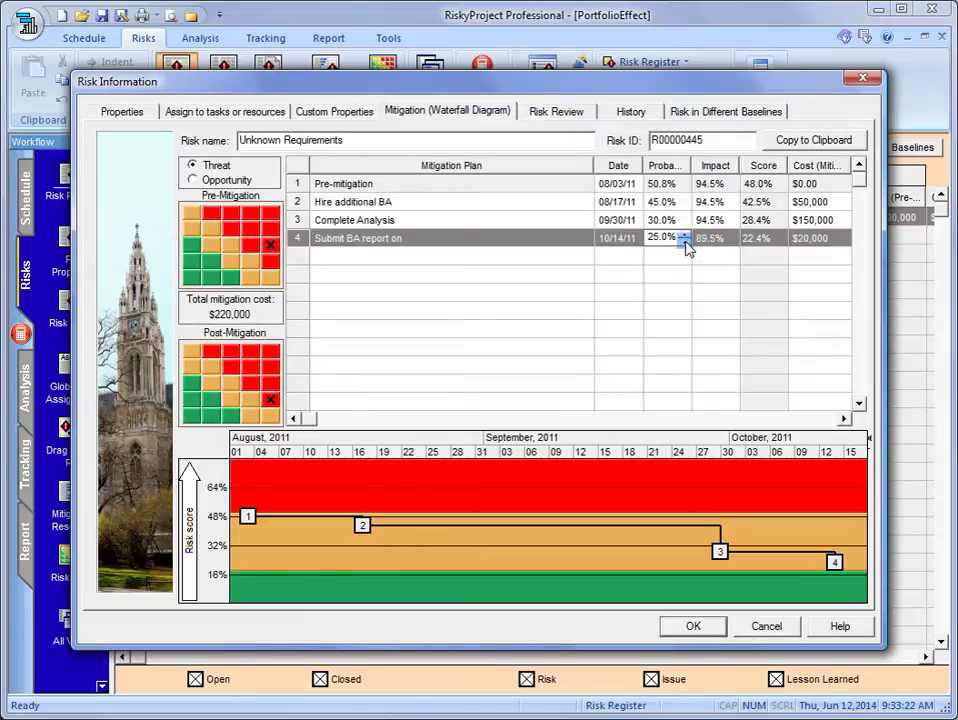
left_click(684, 242)
left_click(684, 242)
left_click(684, 242)
left_click(718, 240)
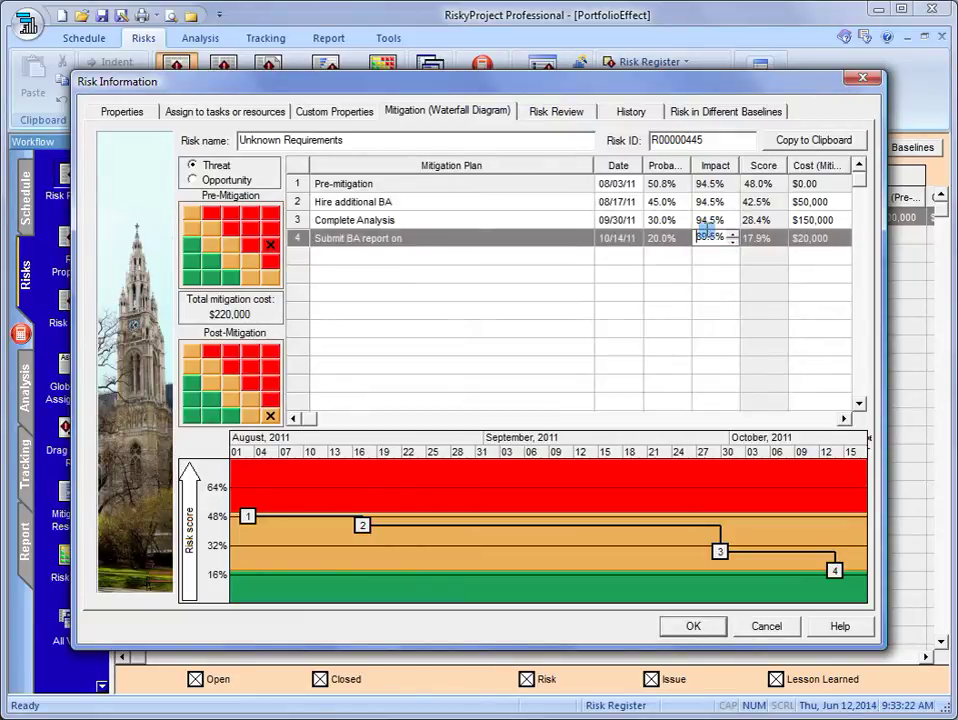
double_click(707, 236)
type("70")
left_click(652, 276)
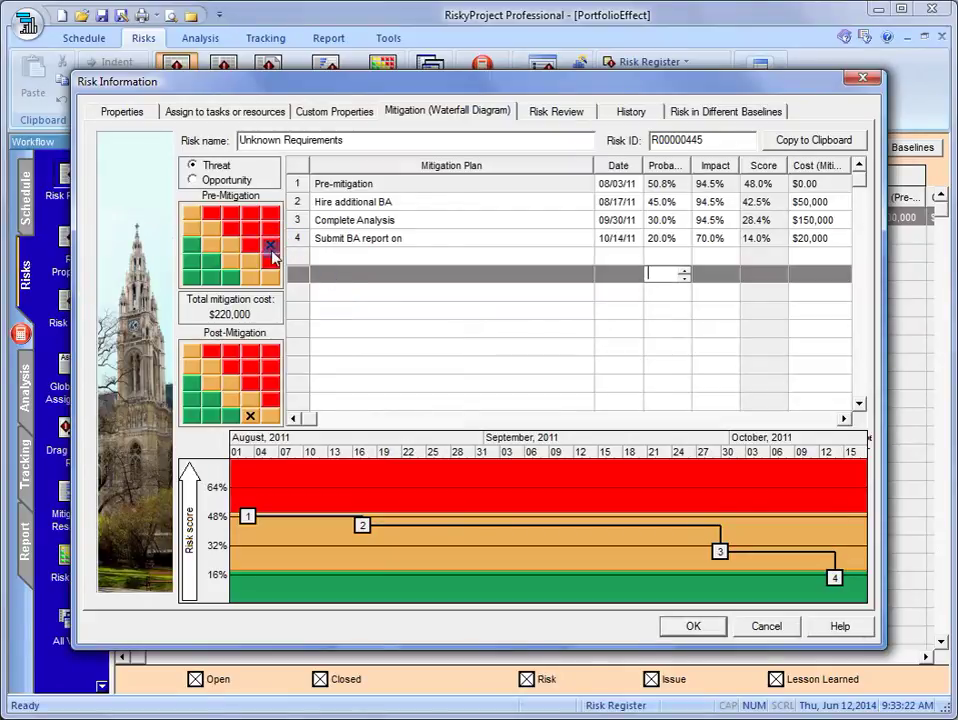
mouse_move(272, 255)
left_mouse_down()
mouse_move(652, 645)
mouse_move(750, 558)
mouse_move(641, 368)
mouse_move(385, 270)
mouse_move(269, 248)
left_mouse_up()
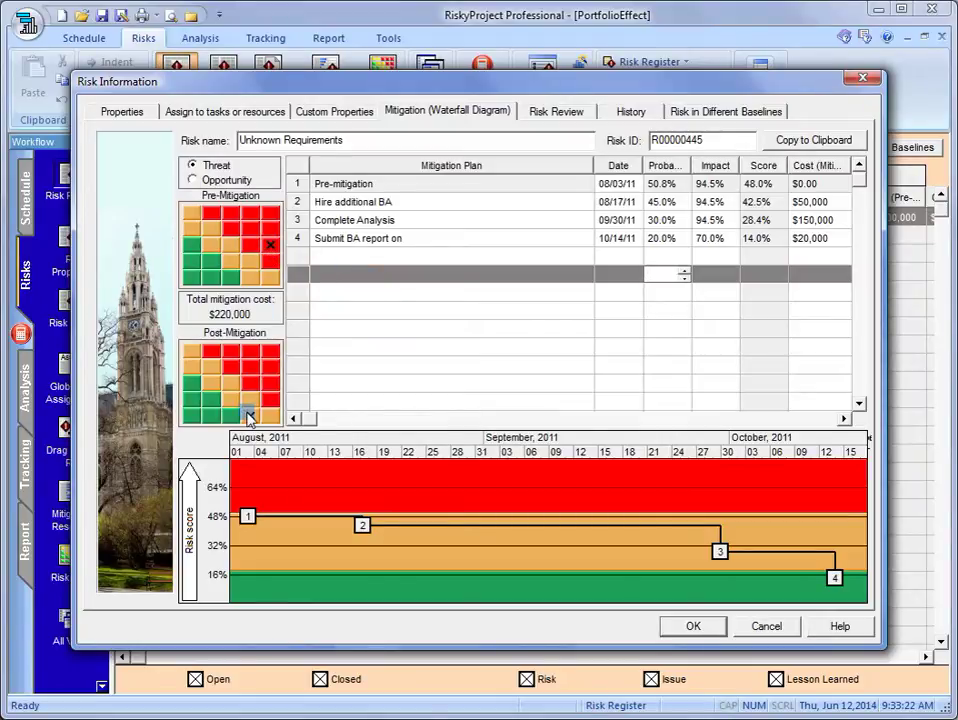
mouse_move(249, 418)
left_mouse_down()
mouse_move(302, 411)
mouse_move(498, 438)
mouse_move(720, 347)
mouse_move(840, 133)
mouse_move(824, 184)
mouse_move(838, 314)
mouse_move(714, 490)
mouse_move(170, 104)
left_mouse_up()
Enter a $1,000,000 cost of residual risk on the Properties tab
left_click(118, 111)
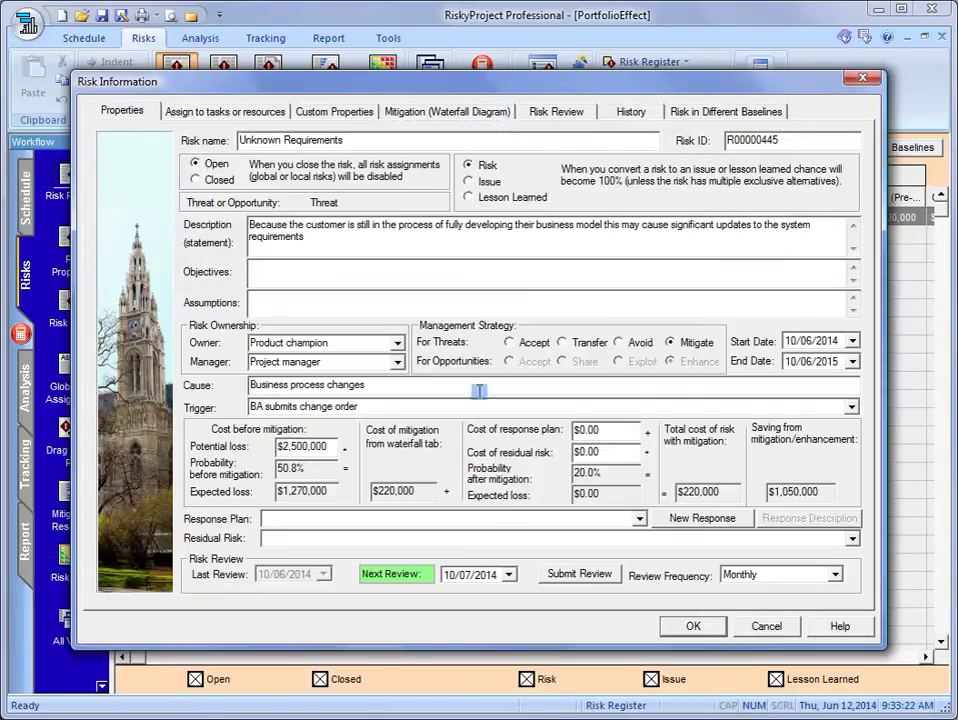
mouse_move(303, 332)
left_mouse_down()
mouse_move(780, 434)
mouse_move(731, 535)
left_mouse_up()
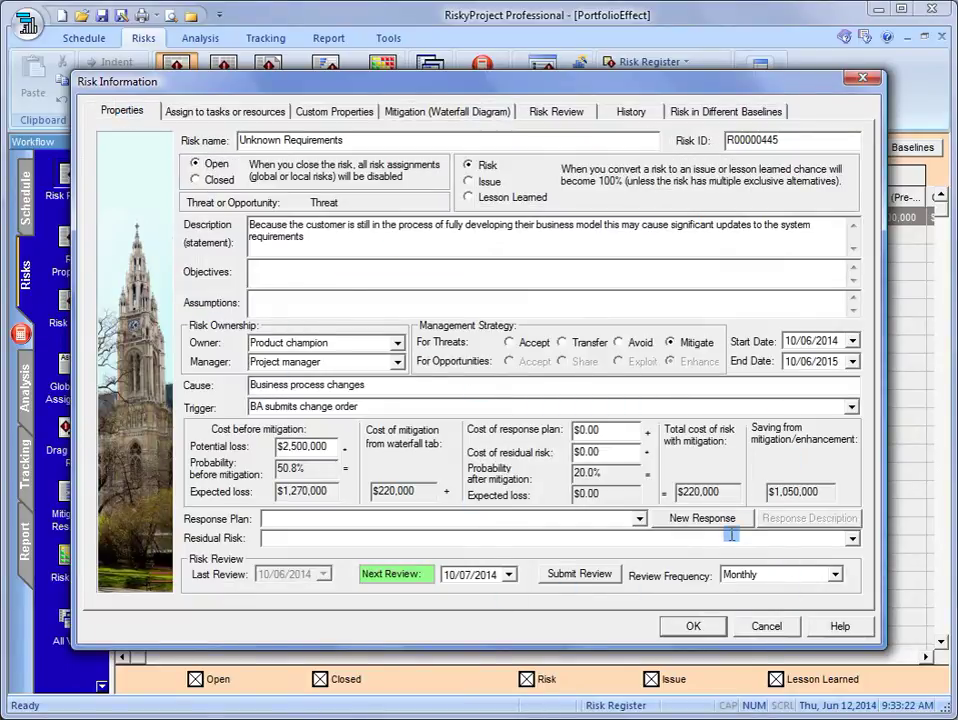
left_click(616, 451)
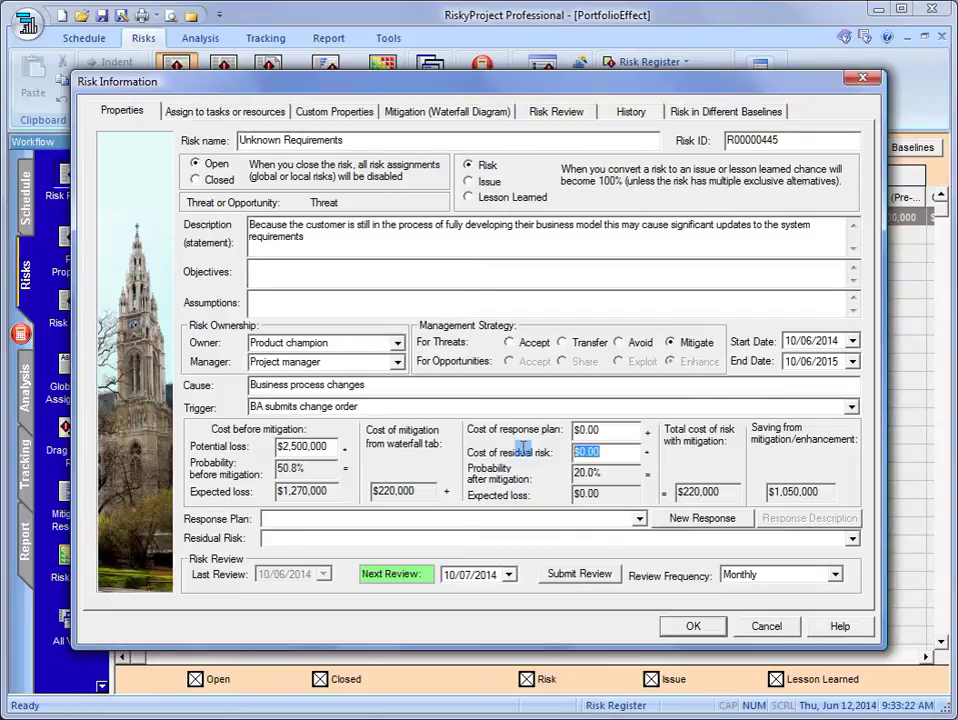
type("1000000")
key("Tab")
key("Tab")
key("Tab")
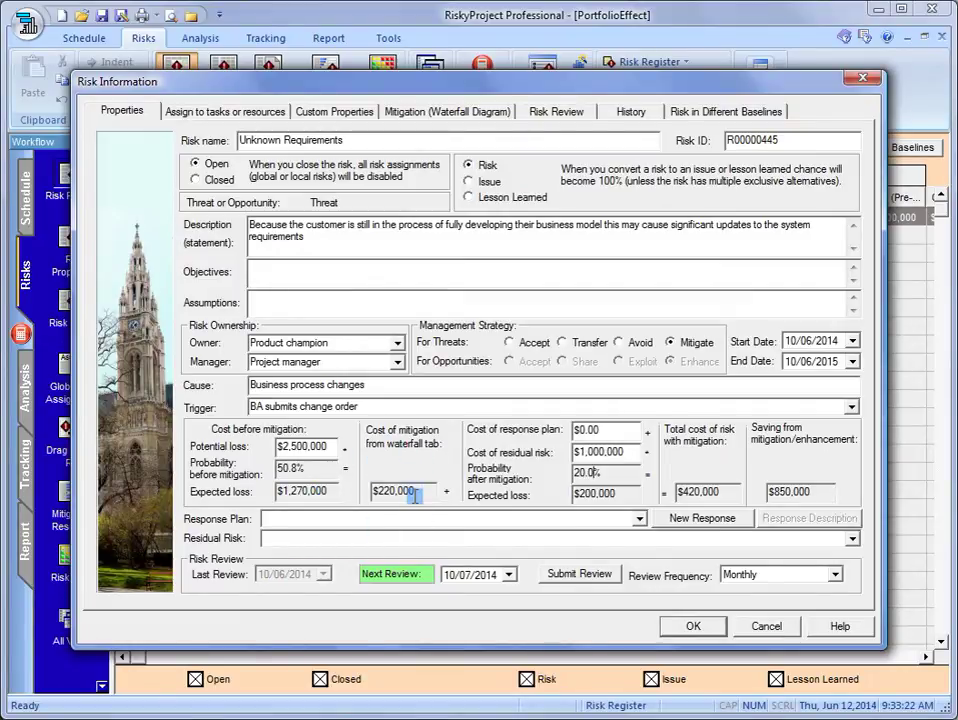
Review the residual cost and expected loss after mitigation: $420,000 total, $850,000 savings
left_click_drag(574, 452, 582, 458)
left_click(582, 458)
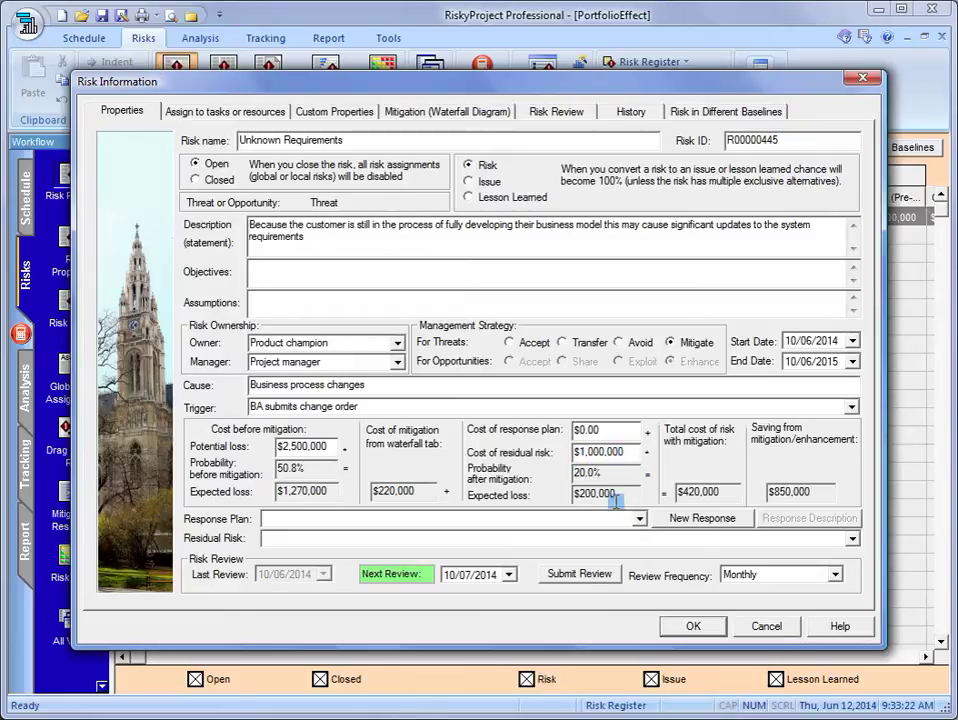
left_click_drag(614, 495, 600, 498)
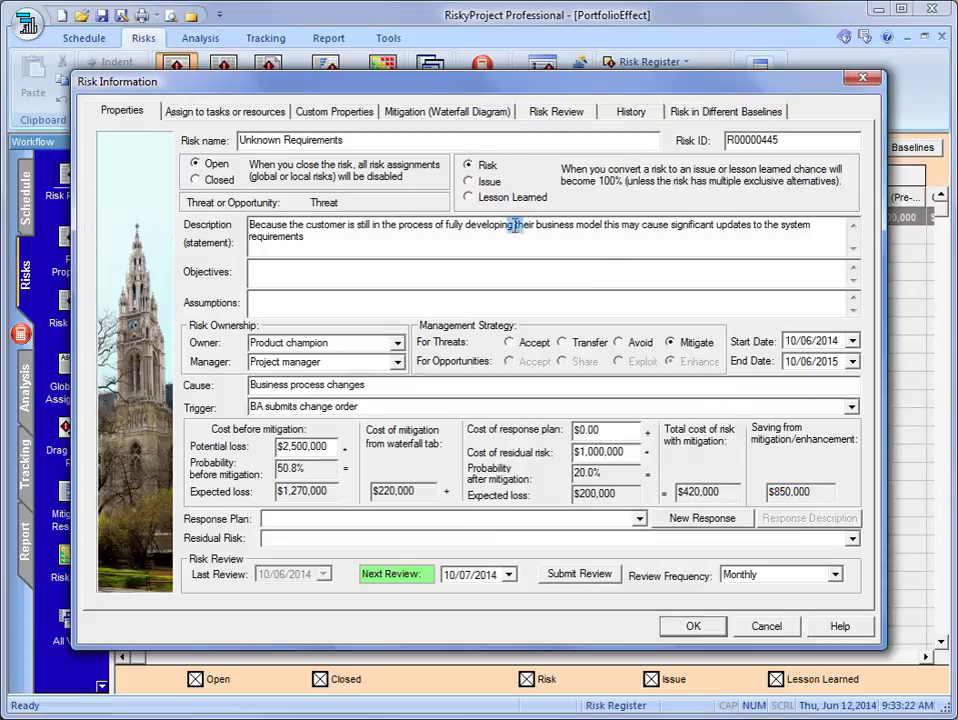
Close the risk details from the waterfall and show the Requirements Mitigation Plan's three actions
left_click(433, 116)
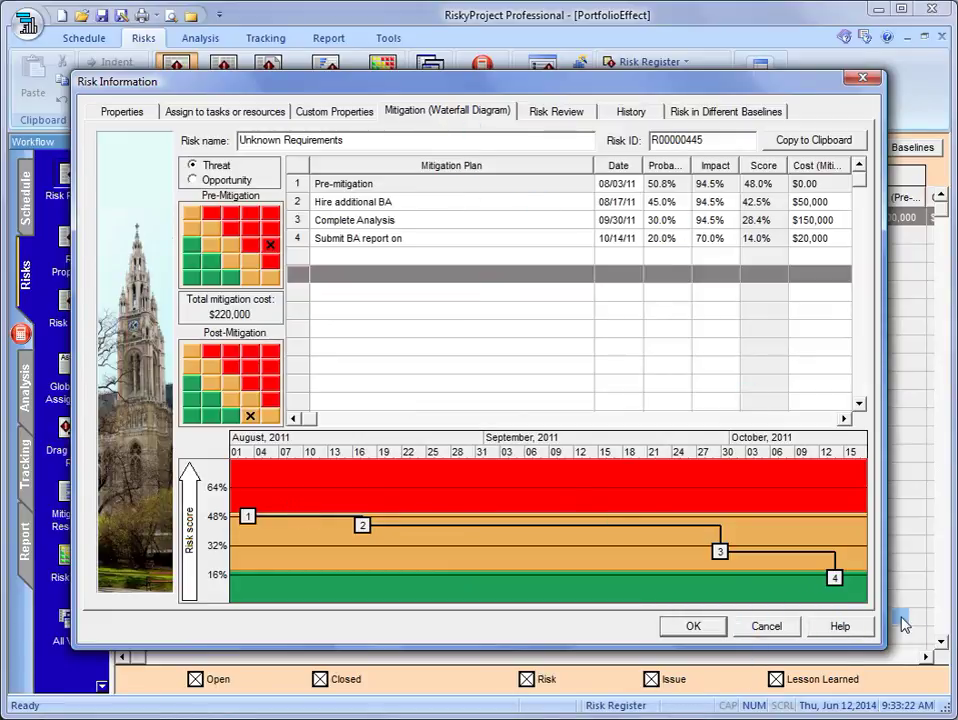
left_click(722, 626)
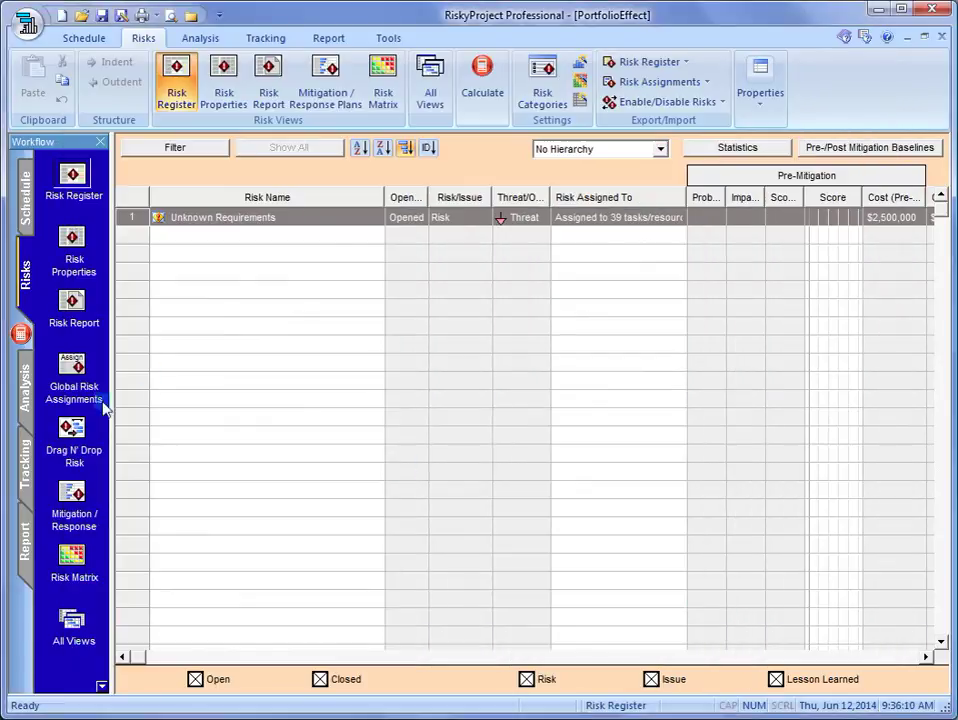
left_click(61, 517)
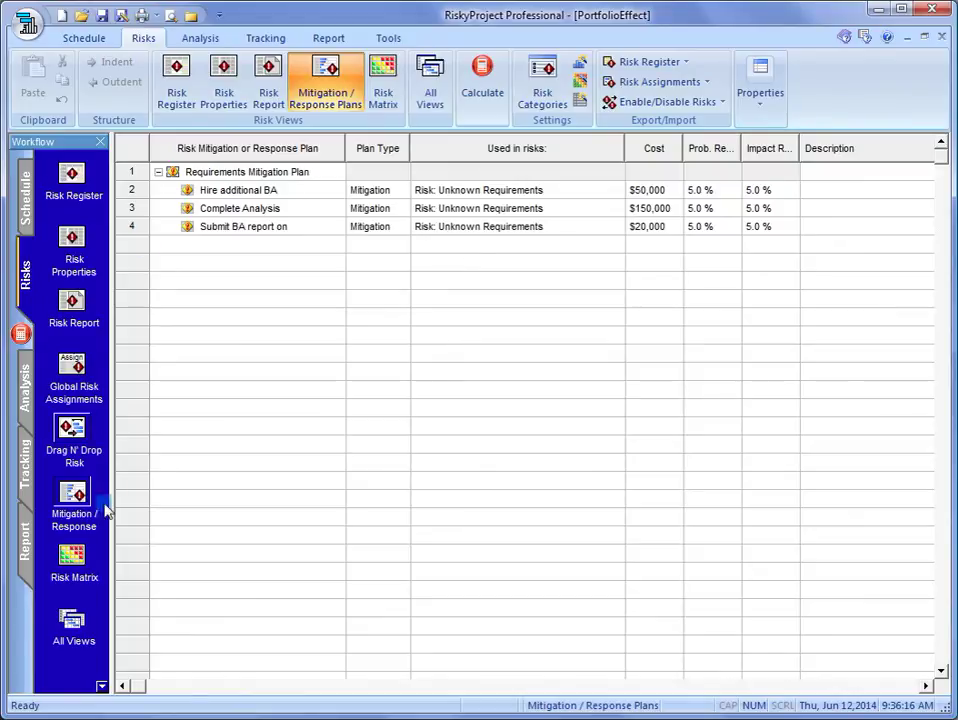
left_click_drag(86, 530, 534, 521)
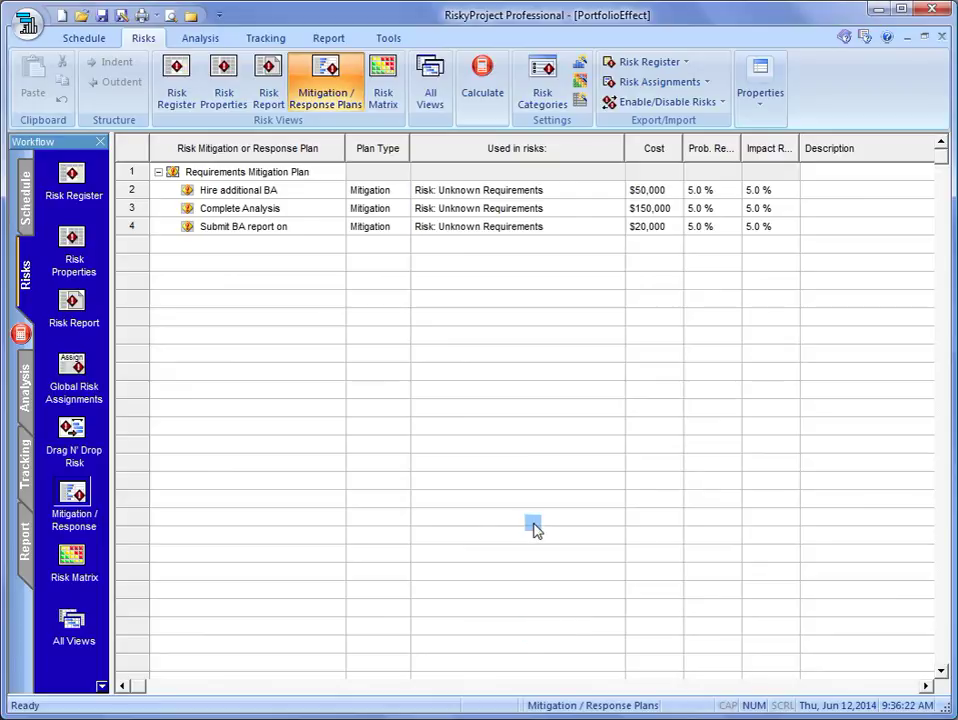